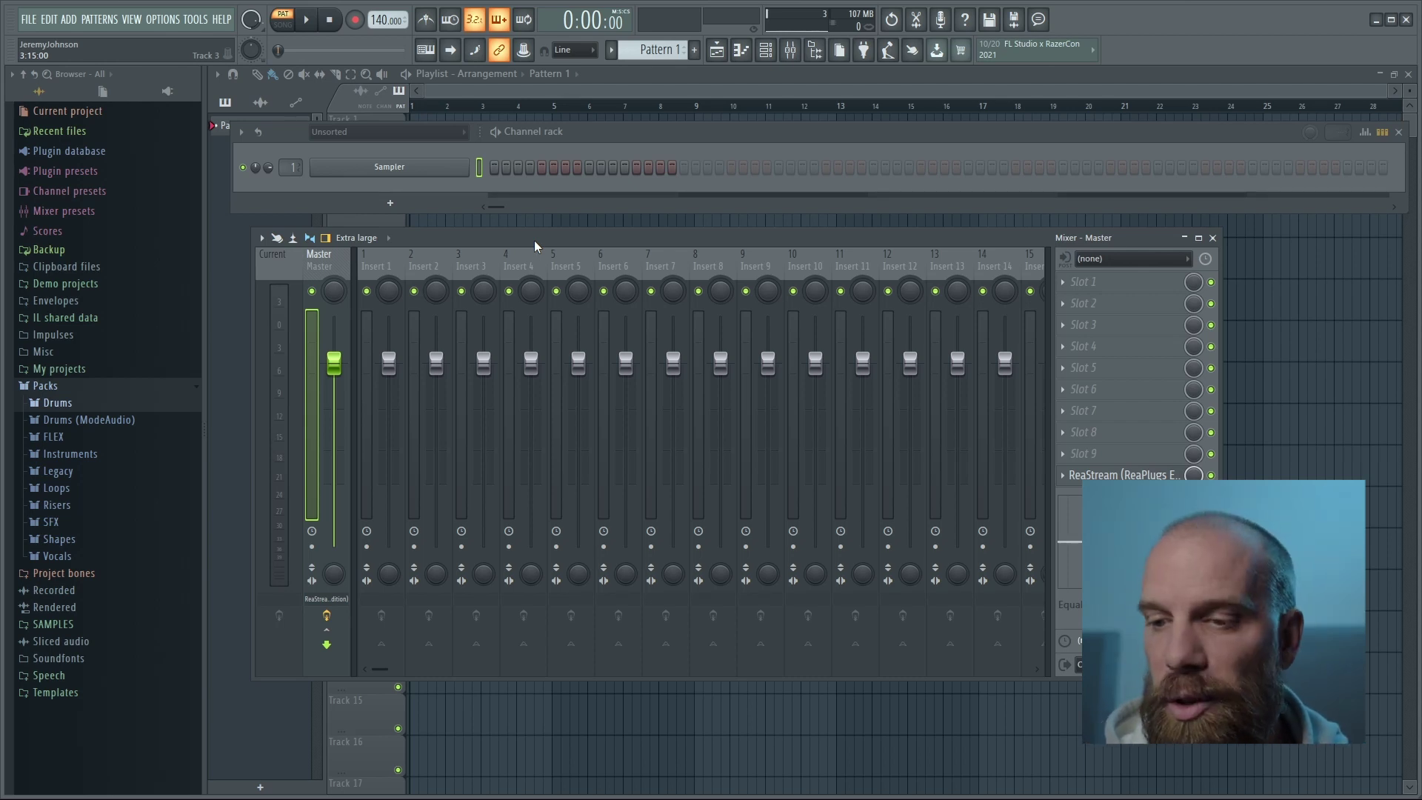
Step: Select mixer track Insert 5 and load the Vocodex effect in its first slot
{"action": "key", "text": "F9"}
{"action": "key", "text": "F9"}
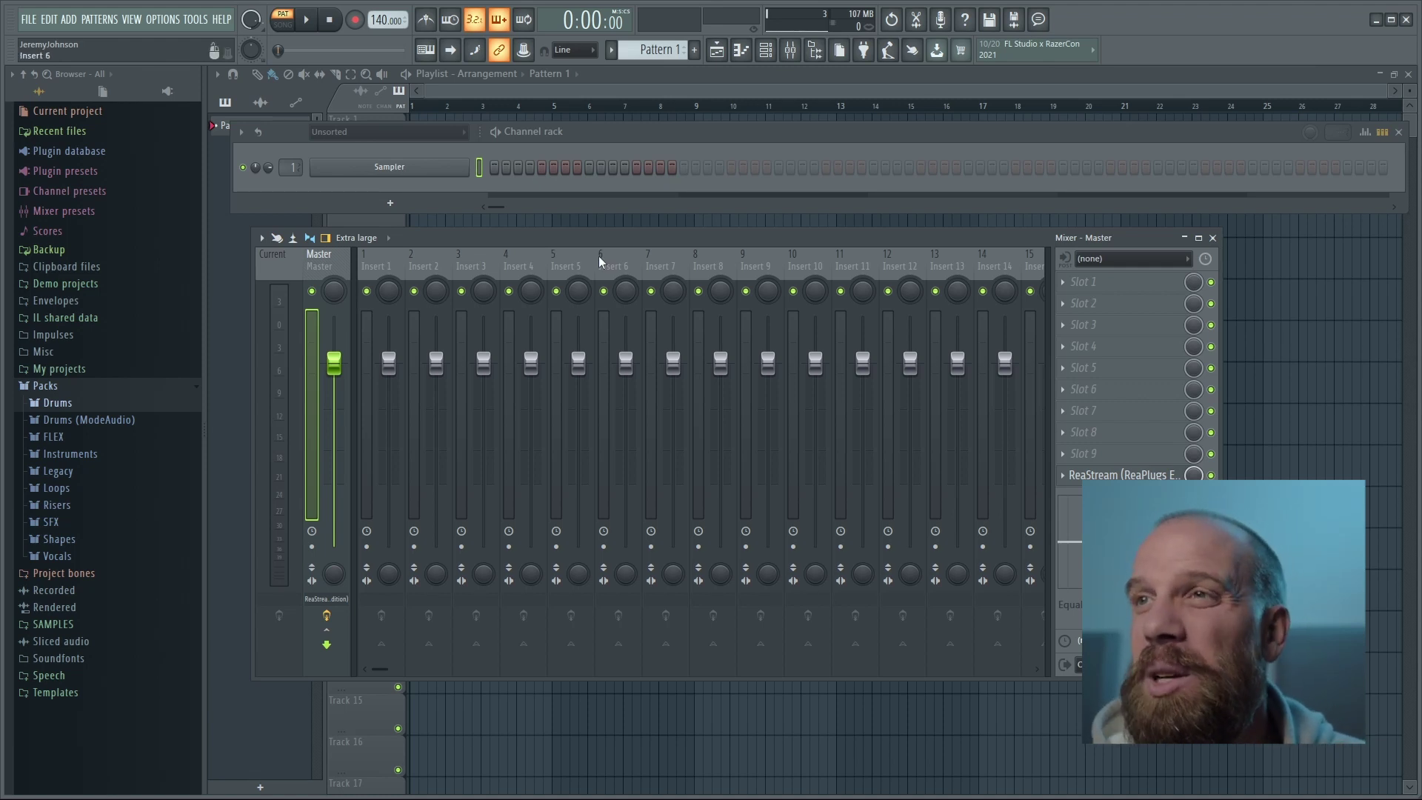
{"action": "left_click", "coordinate": [576, 265]}
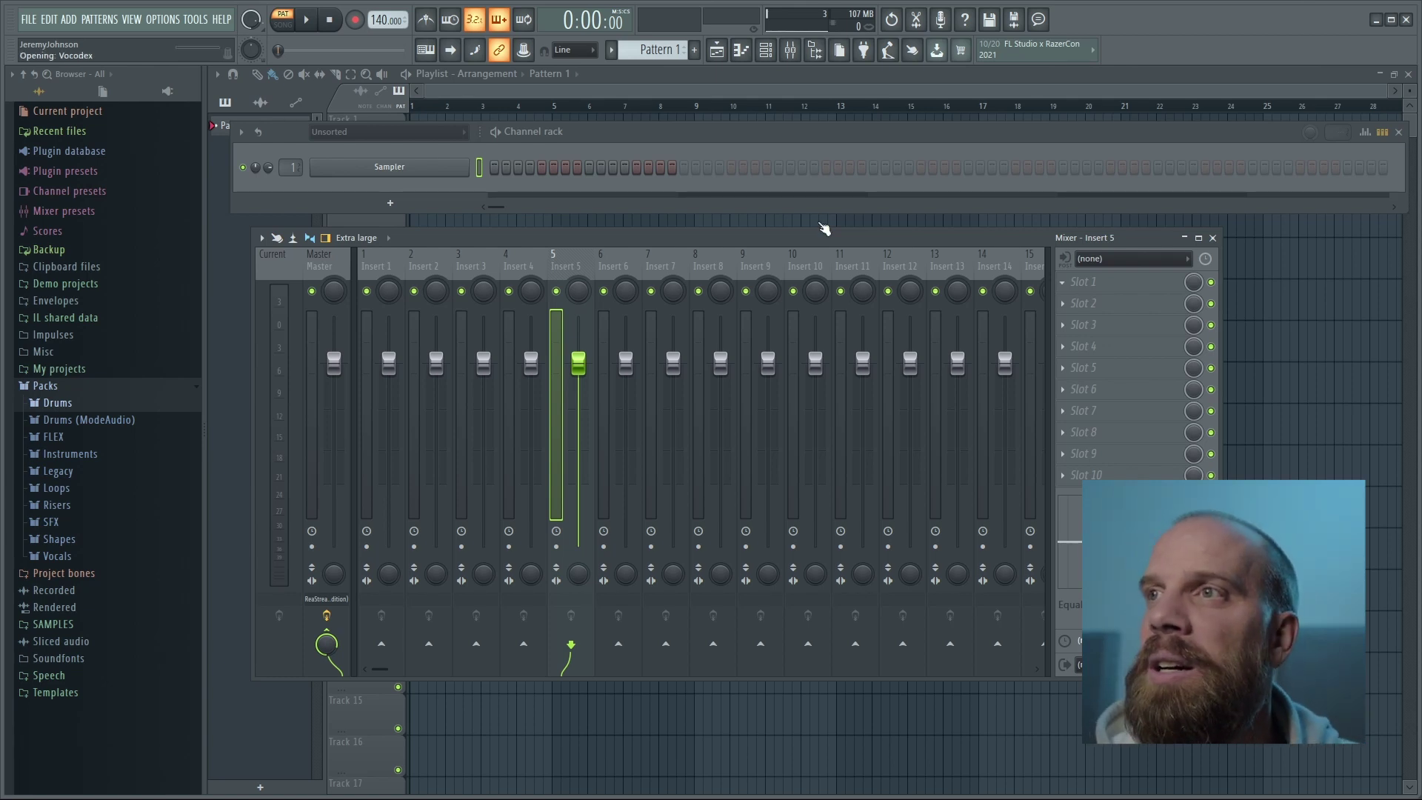
{"action": "left_click_drag", "start_coordinate": [754, 172], "coordinate": [785, 137]}
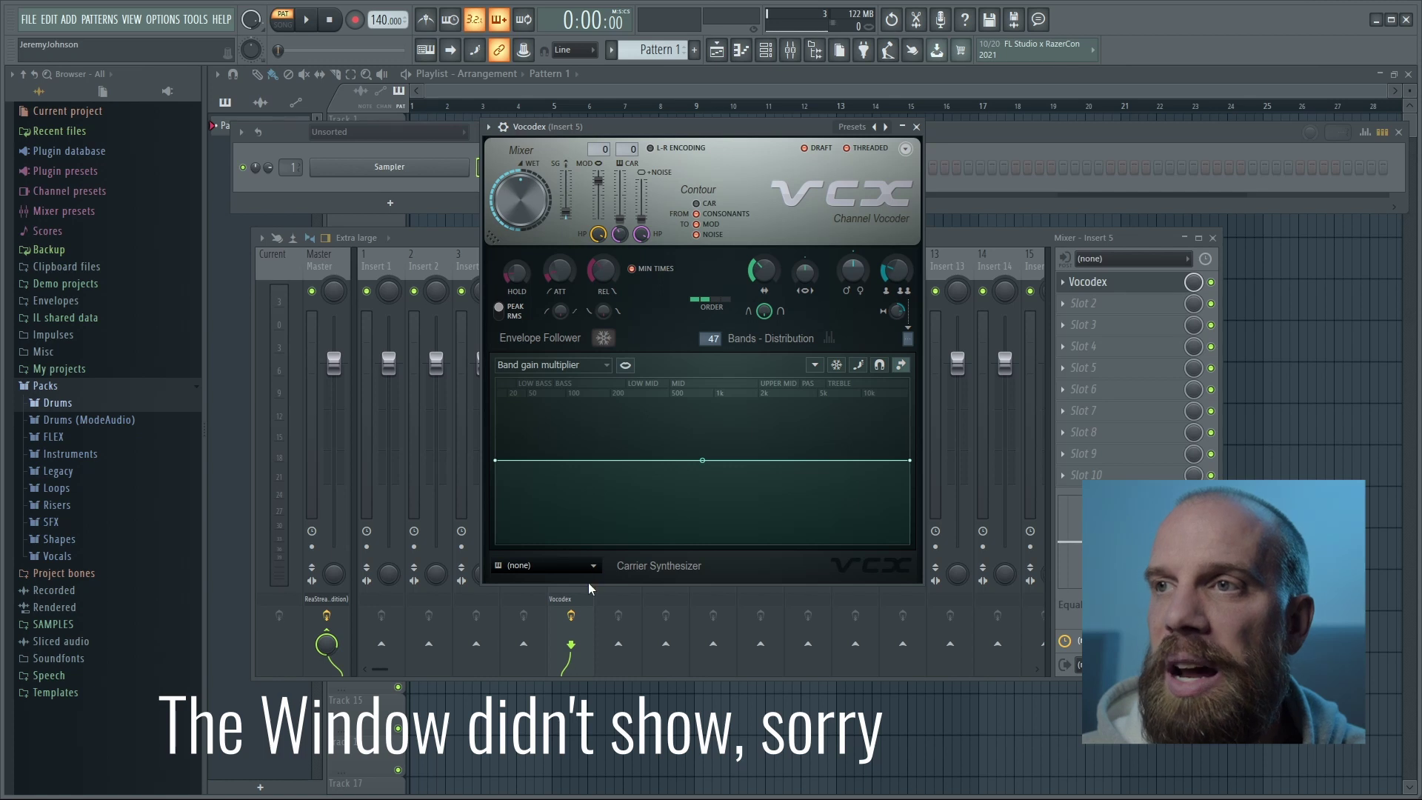
Step: Choose the Machine sound for Vocodex's carrier synthesizer and set Insert 5's audio input to Input 1
{"action": "left_click", "coordinate": [661, 581]}
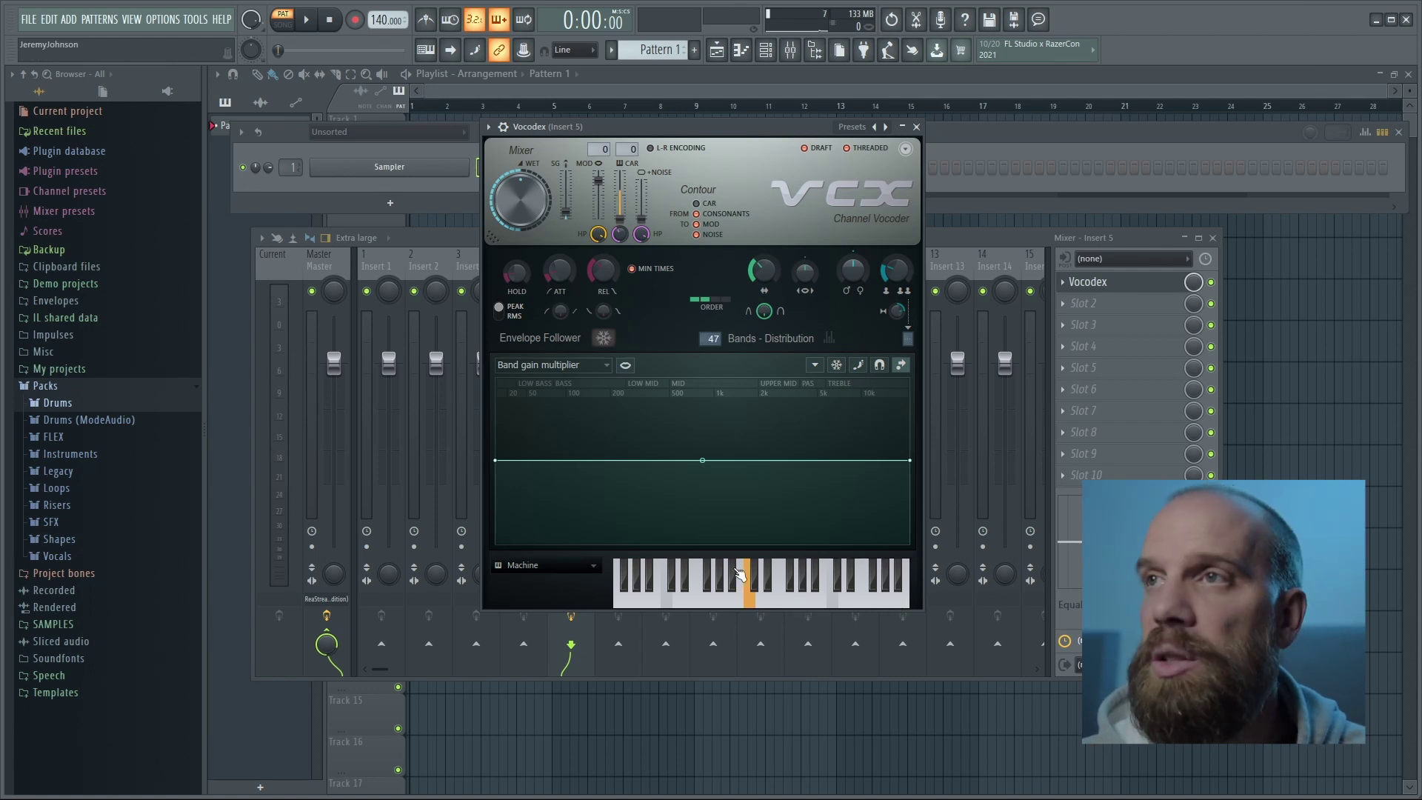
{"action": "left_click", "coordinate": [1155, 251]}
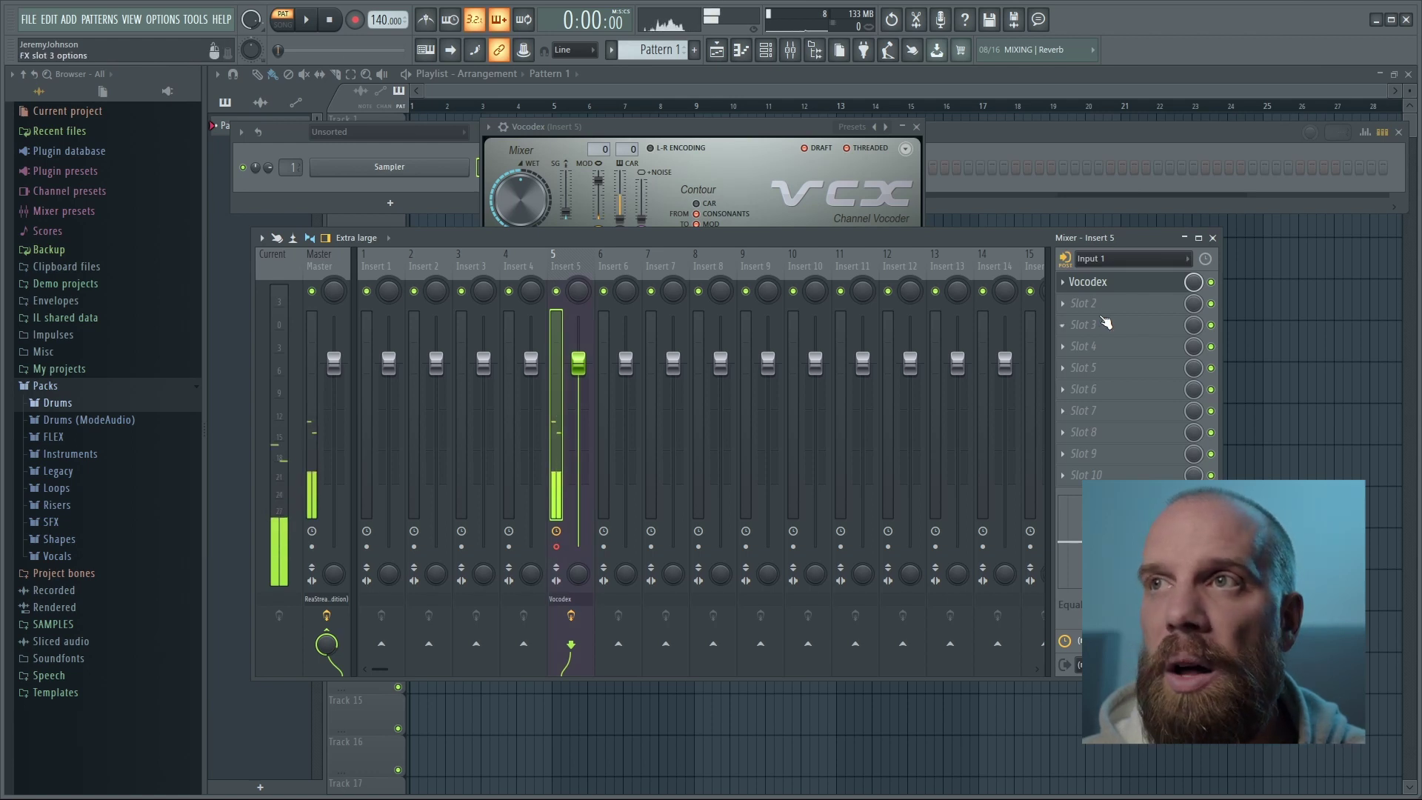
Step: Bypass Vocodex on Insert 5 to hear the dry microphone, and bring the plugin window back into view
{"action": "left_click", "coordinate": [1212, 283]}
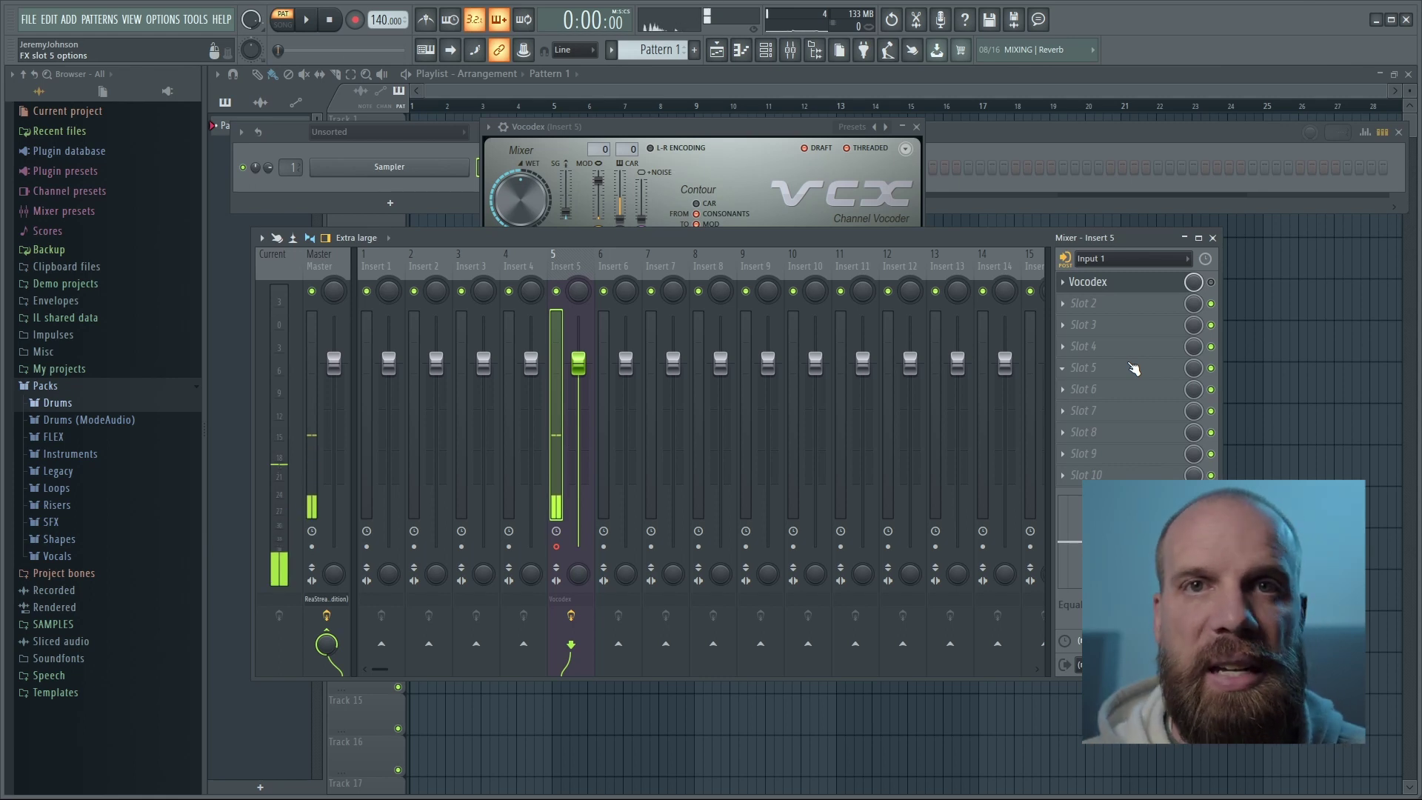
{"action": "left_click", "coordinate": [734, 129]}
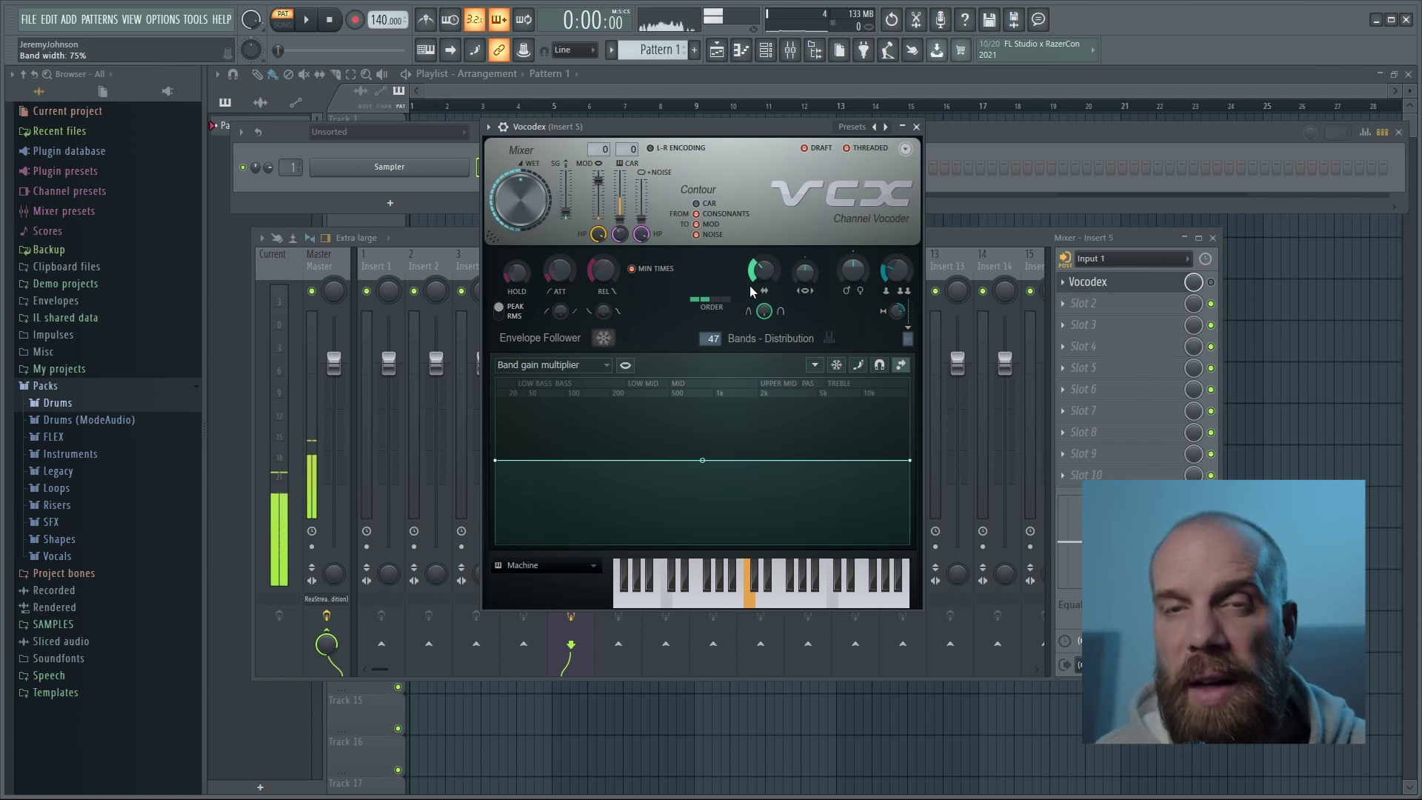
{"action": "key", "text": "F9"}
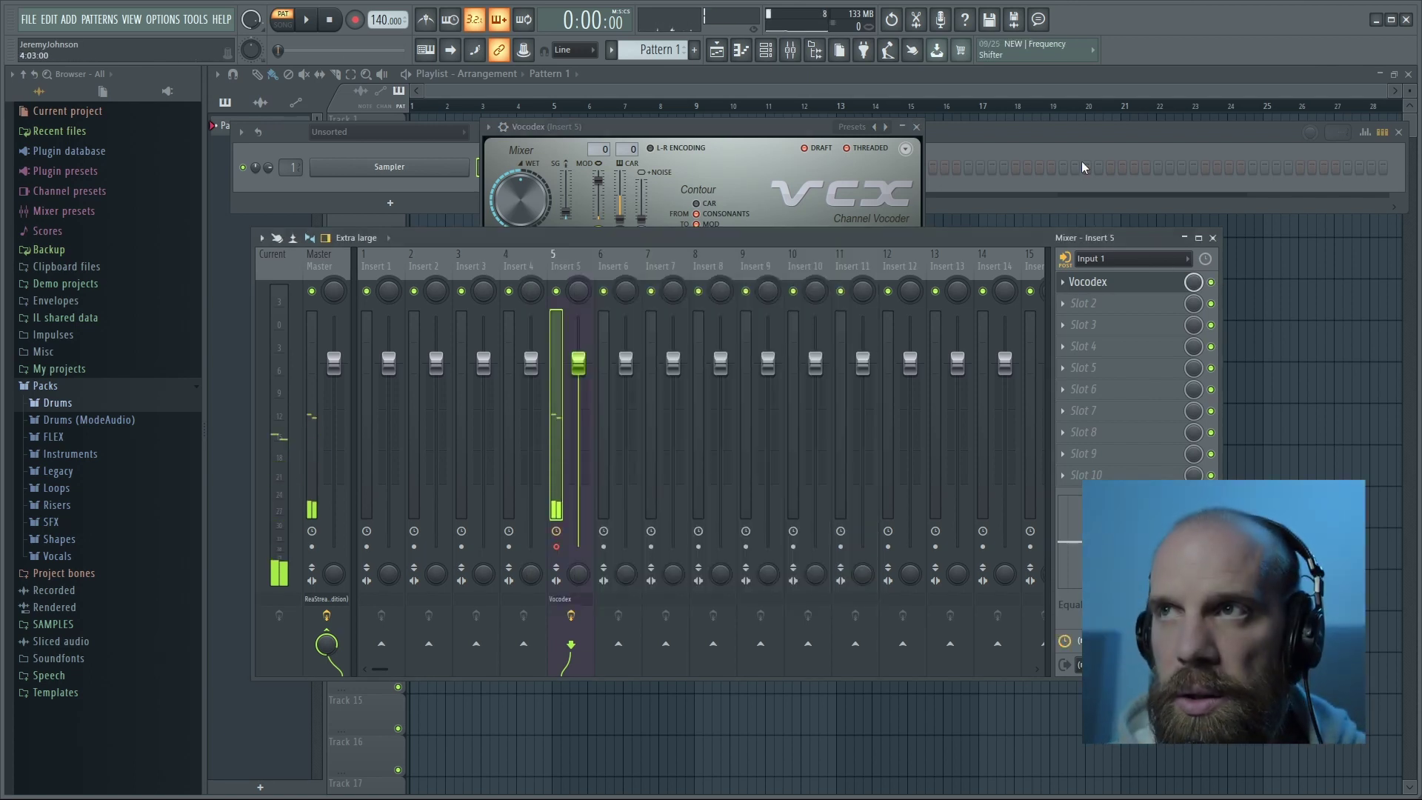
{"action": "left_click_drag", "start_coordinate": [740, 132], "coordinate": [736, 88]}
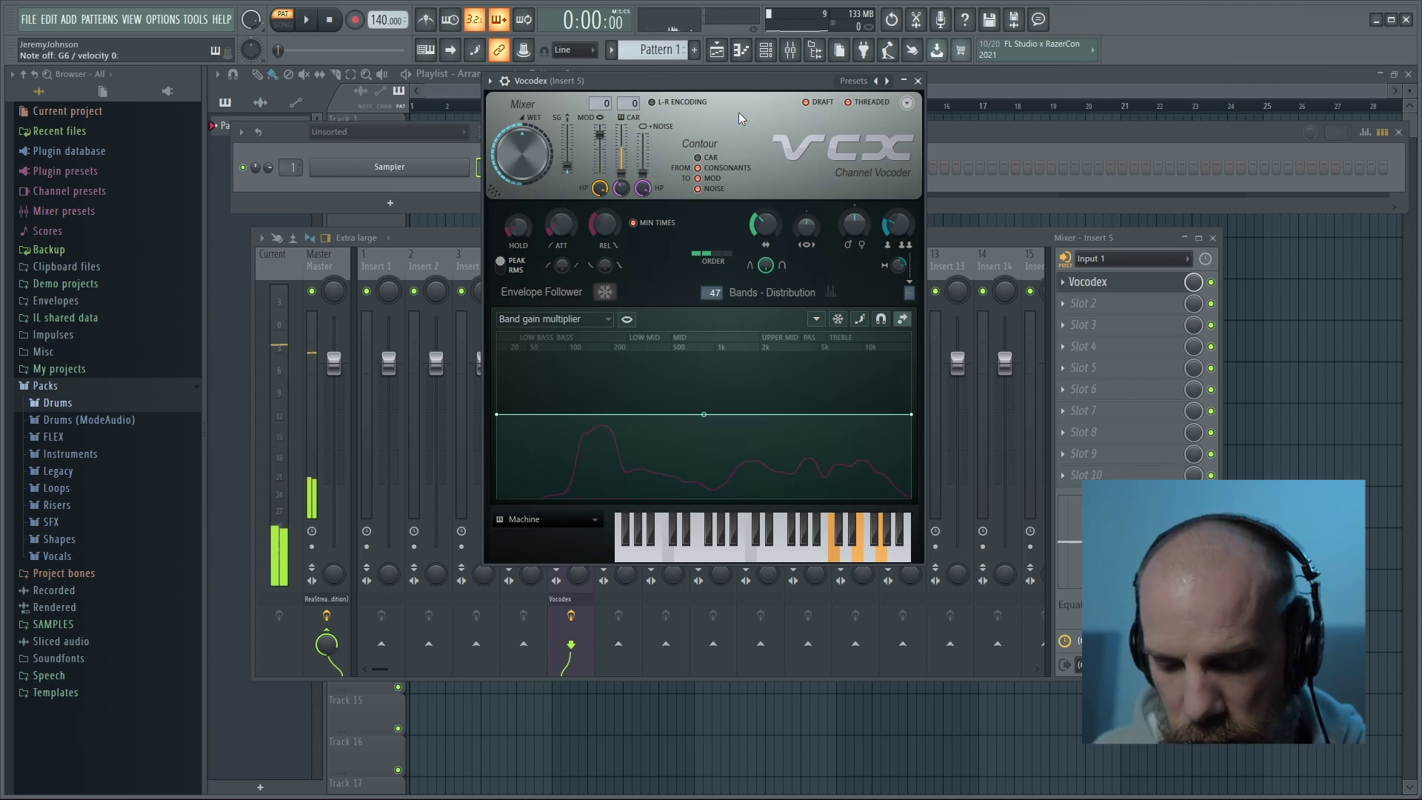
Step: Mute Insert 5, switch Vocodex's carrier synthesizer to Machine 2 and adjust the carrier pass-through lowpass frequency
{"action": "left_click", "coordinate": [557, 292]}
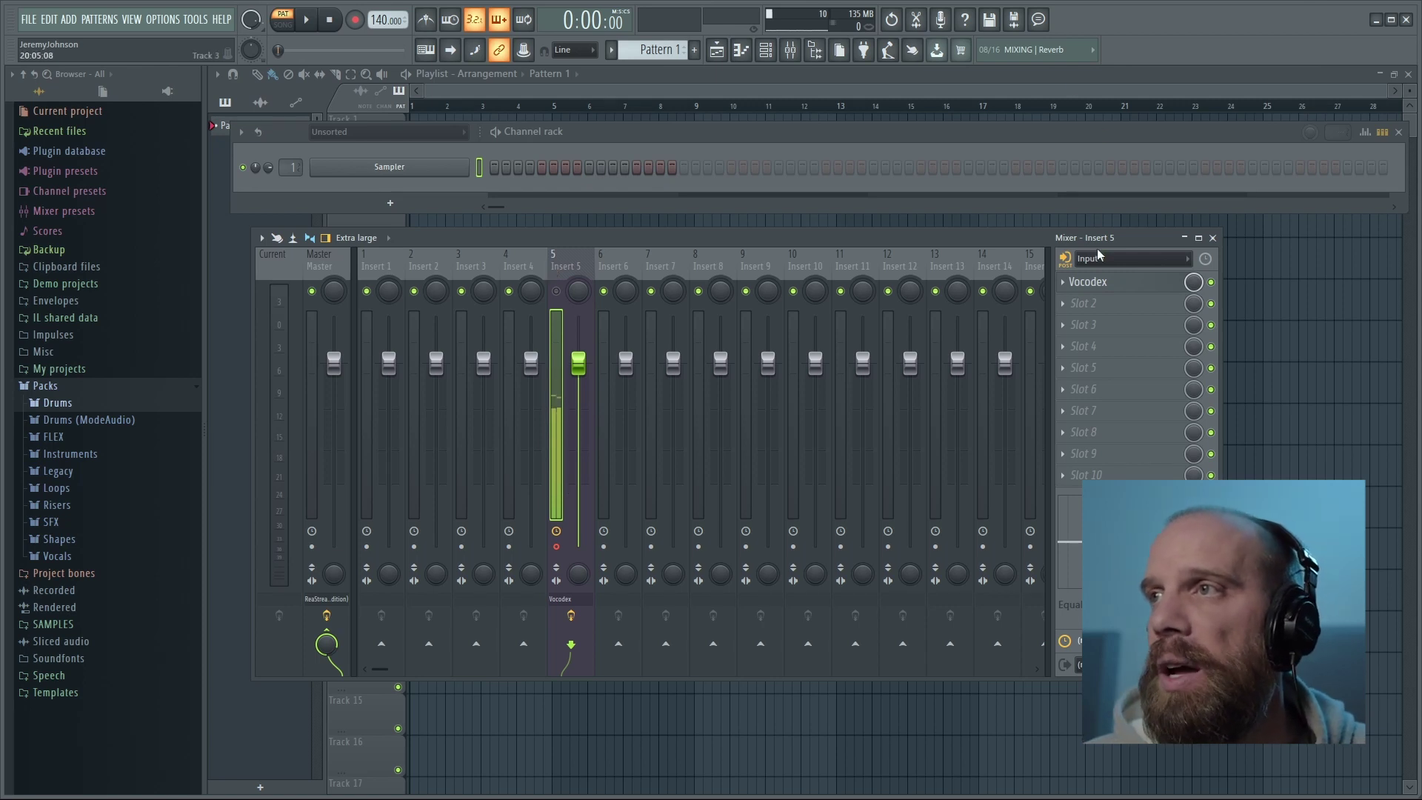
{"action": "left_click", "coordinate": [1105, 285]}
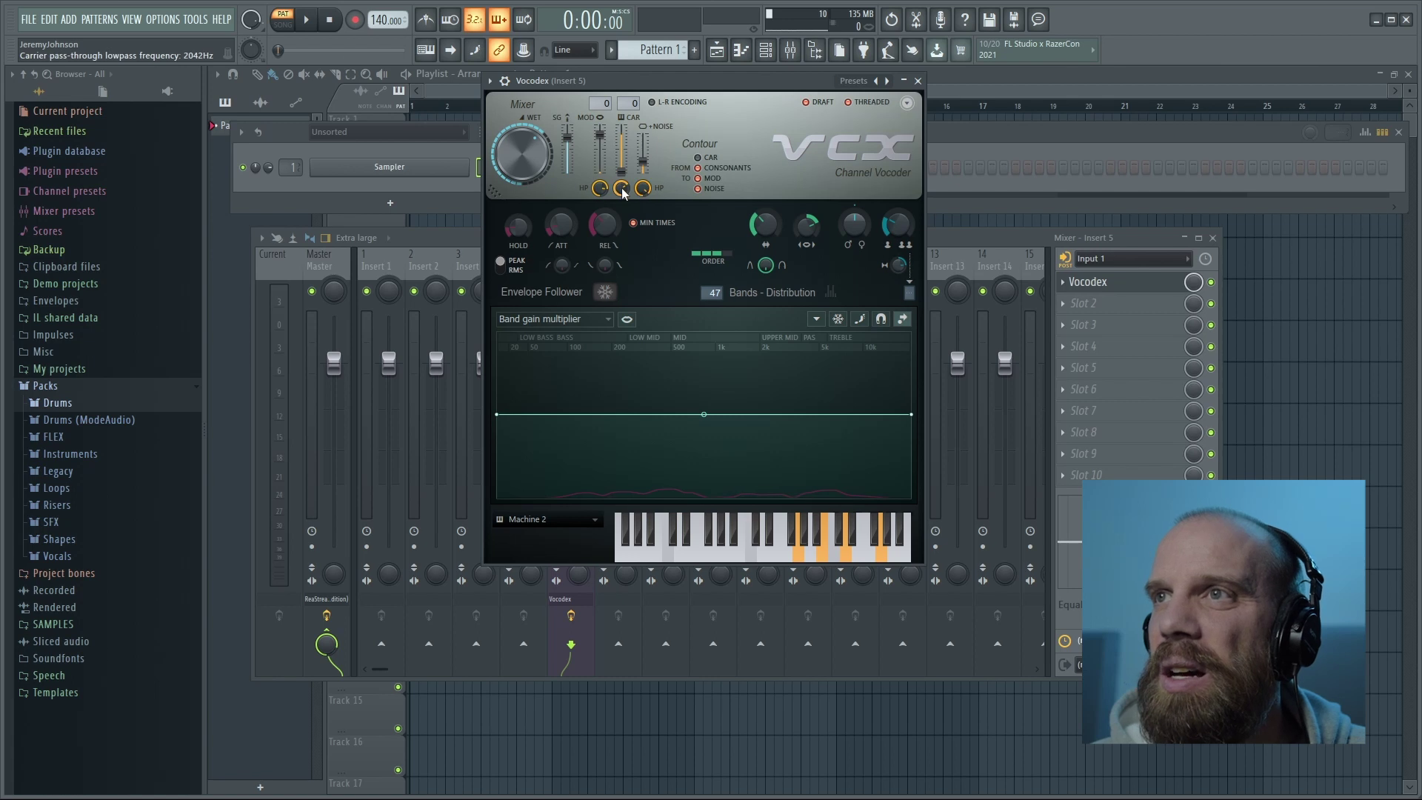
{"action": "left_click_drag", "start_coordinate": [622, 187], "coordinate": [621, 170]}
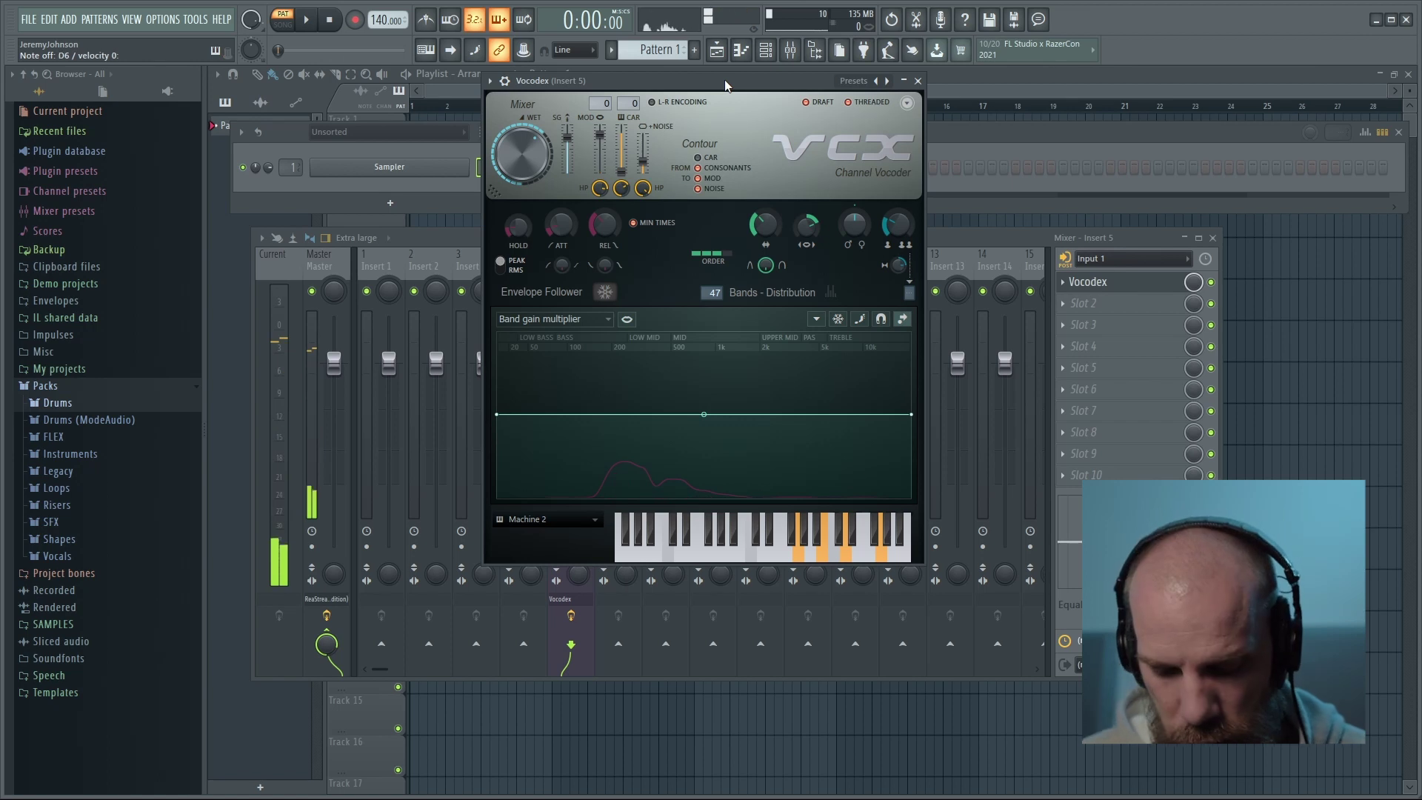
Step: Close Vocodex, mute Insert 5 and set its audio input to (none)
{"action": "key", "text": "Escape"}
{"action": "left_click", "coordinate": [559, 293]}
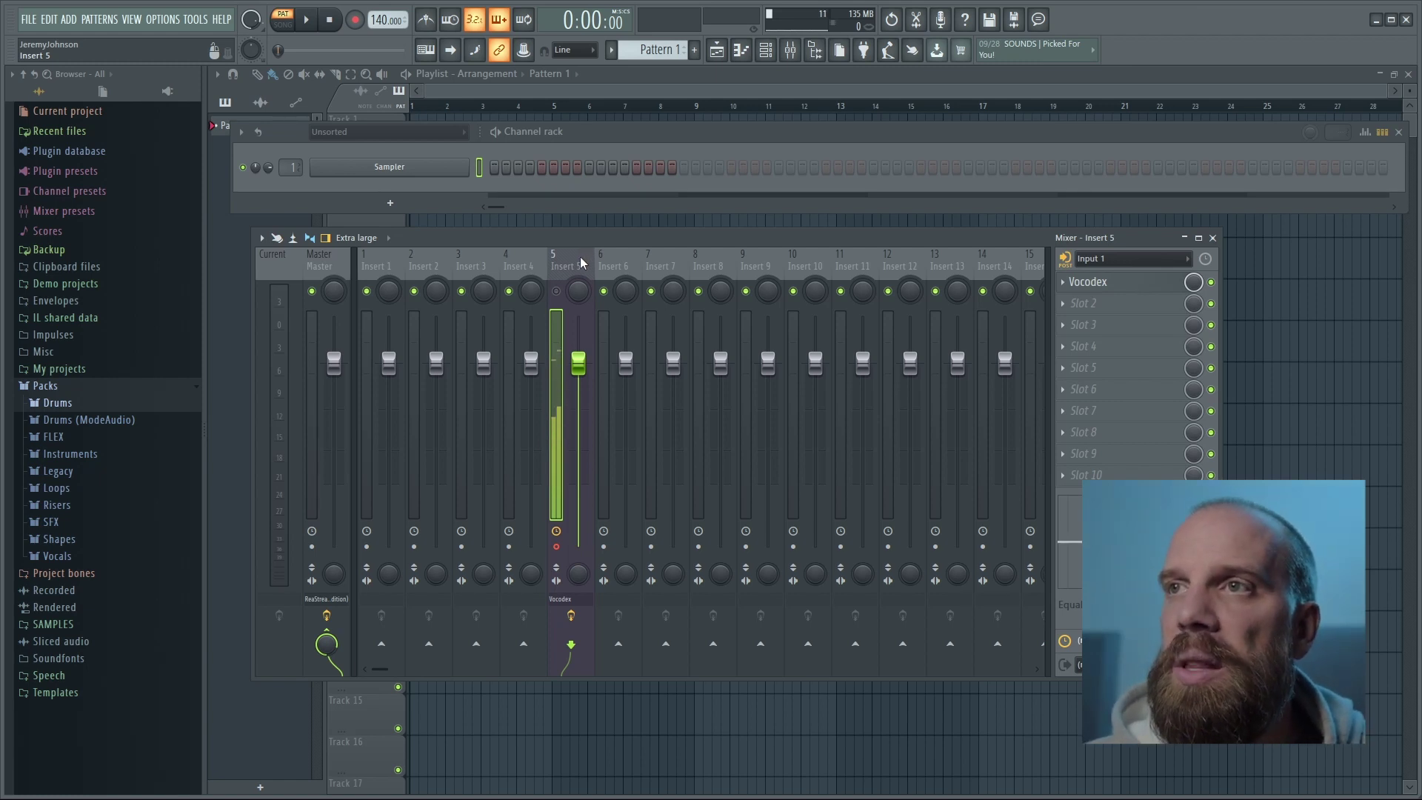
{"action": "key", "text": "Right"}
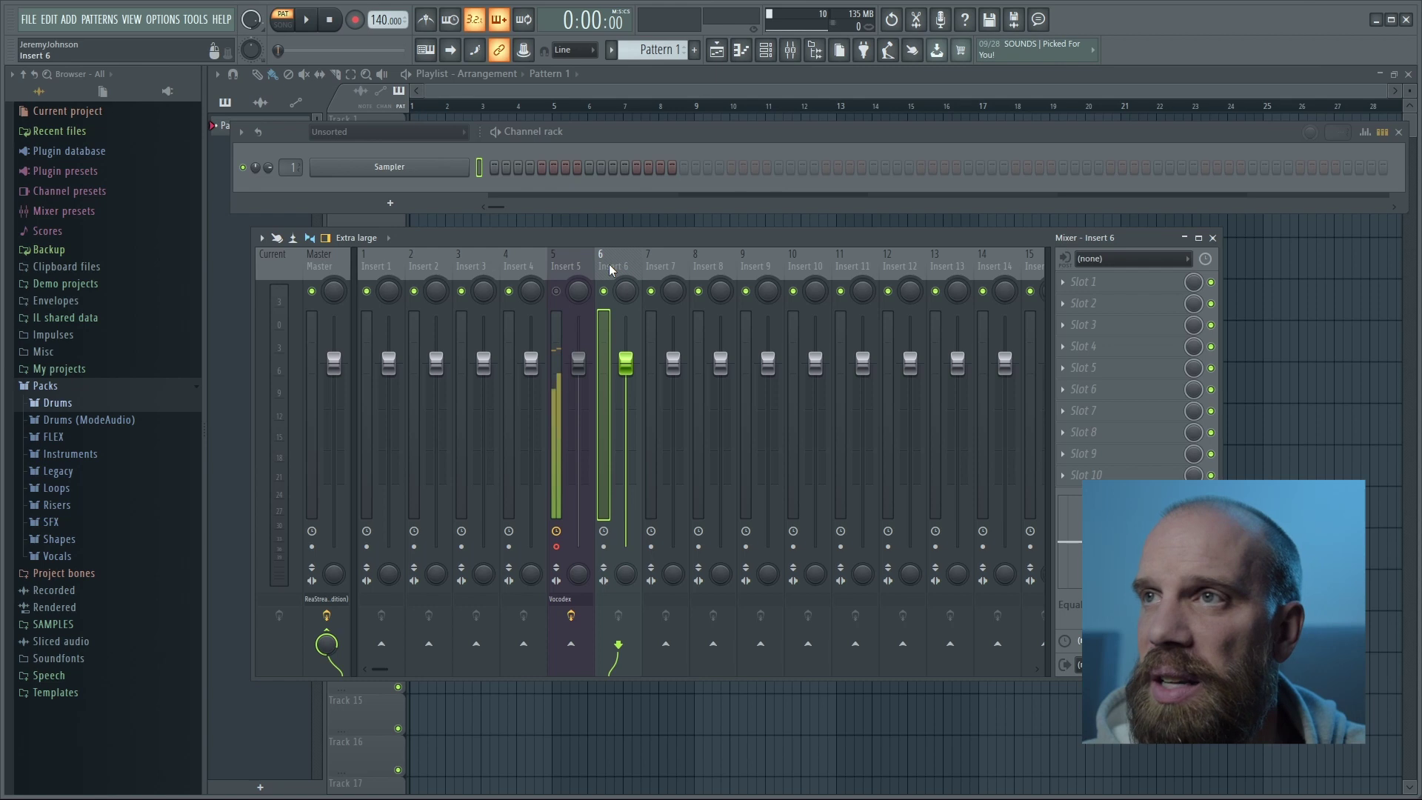
{"action": "left_click", "coordinate": [564, 297]}
{"action": "scroll", "coordinate": [1177, 259], "scroll_direction": "up", "scroll_amount": 1}
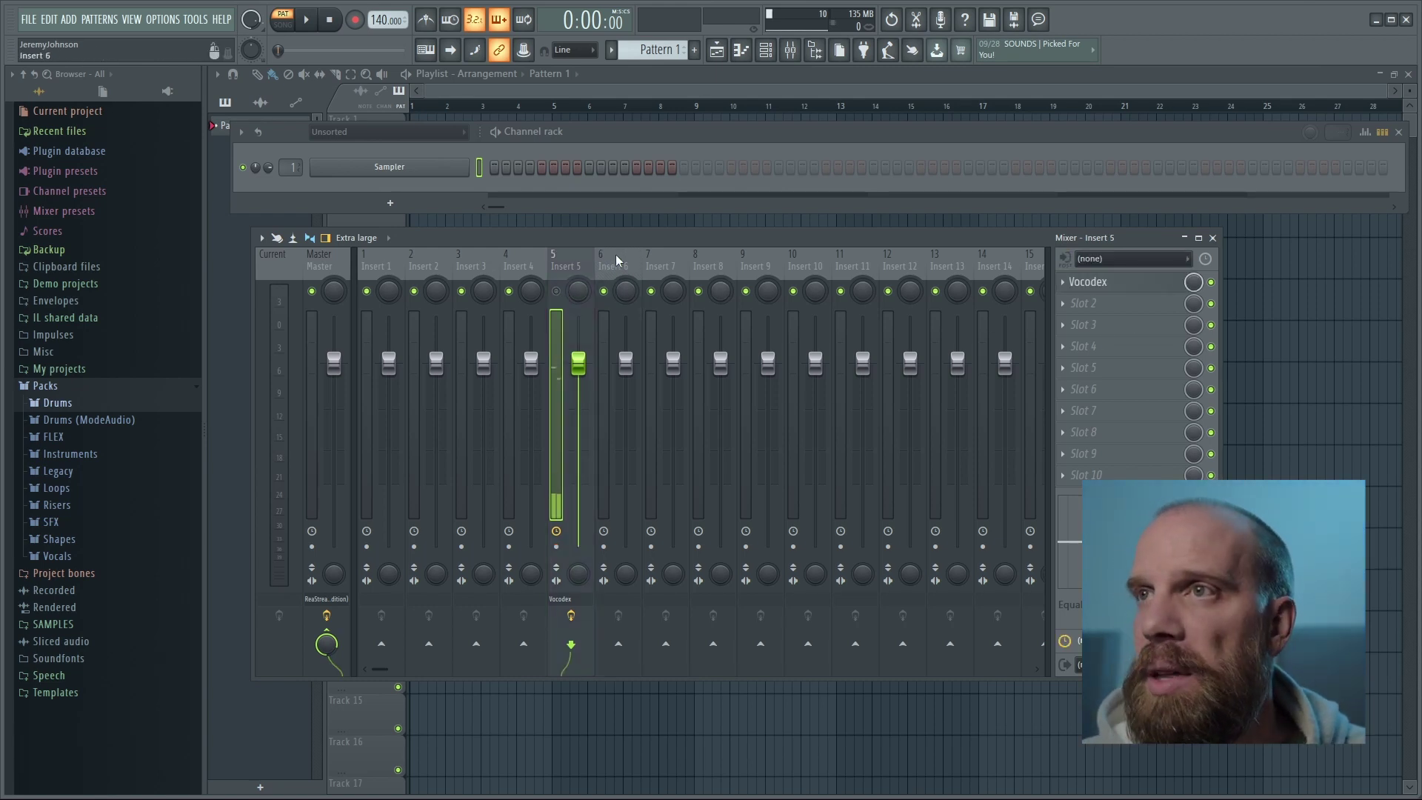
Step: Set Insert 6's audio input to Input 1 and route its output to Insert 5
{"action": "left_click", "coordinate": [621, 311]}
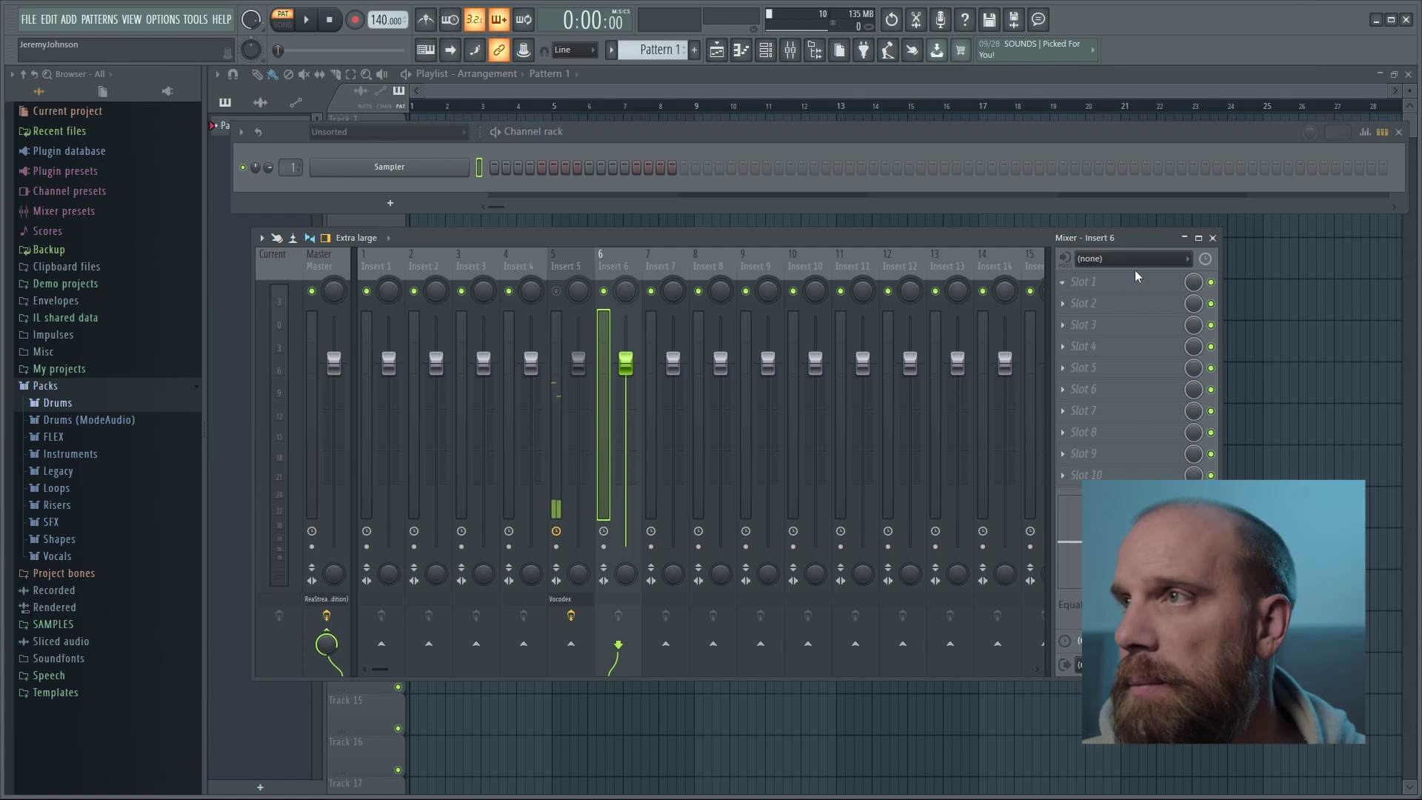
{"action": "scroll", "coordinate": [1133, 258], "scroll_direction": "down", "scroll_amount": 1}
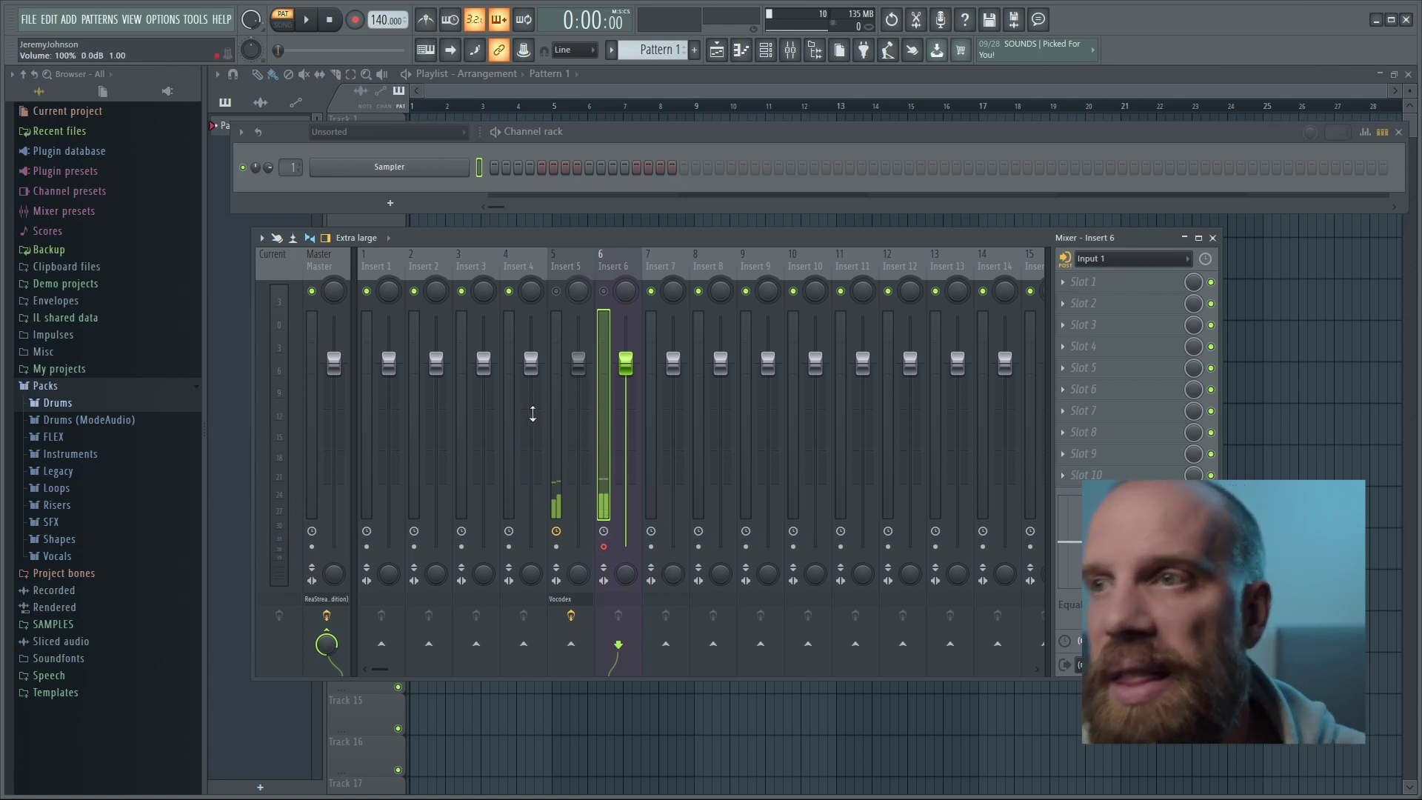
{"action": "left_click", "coordinate": [572, 645]}
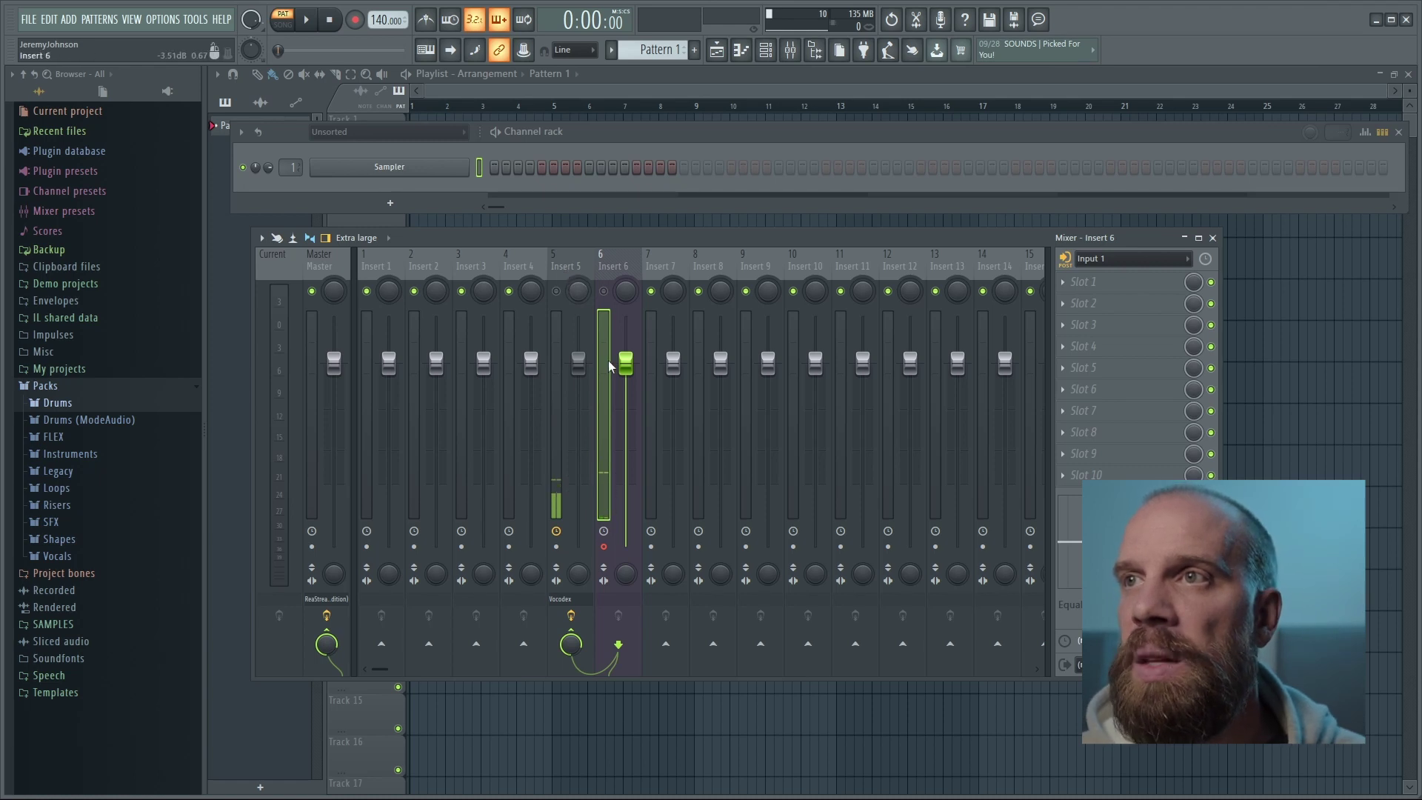
{"action": "left_click", "coordinate": [604, 291]}
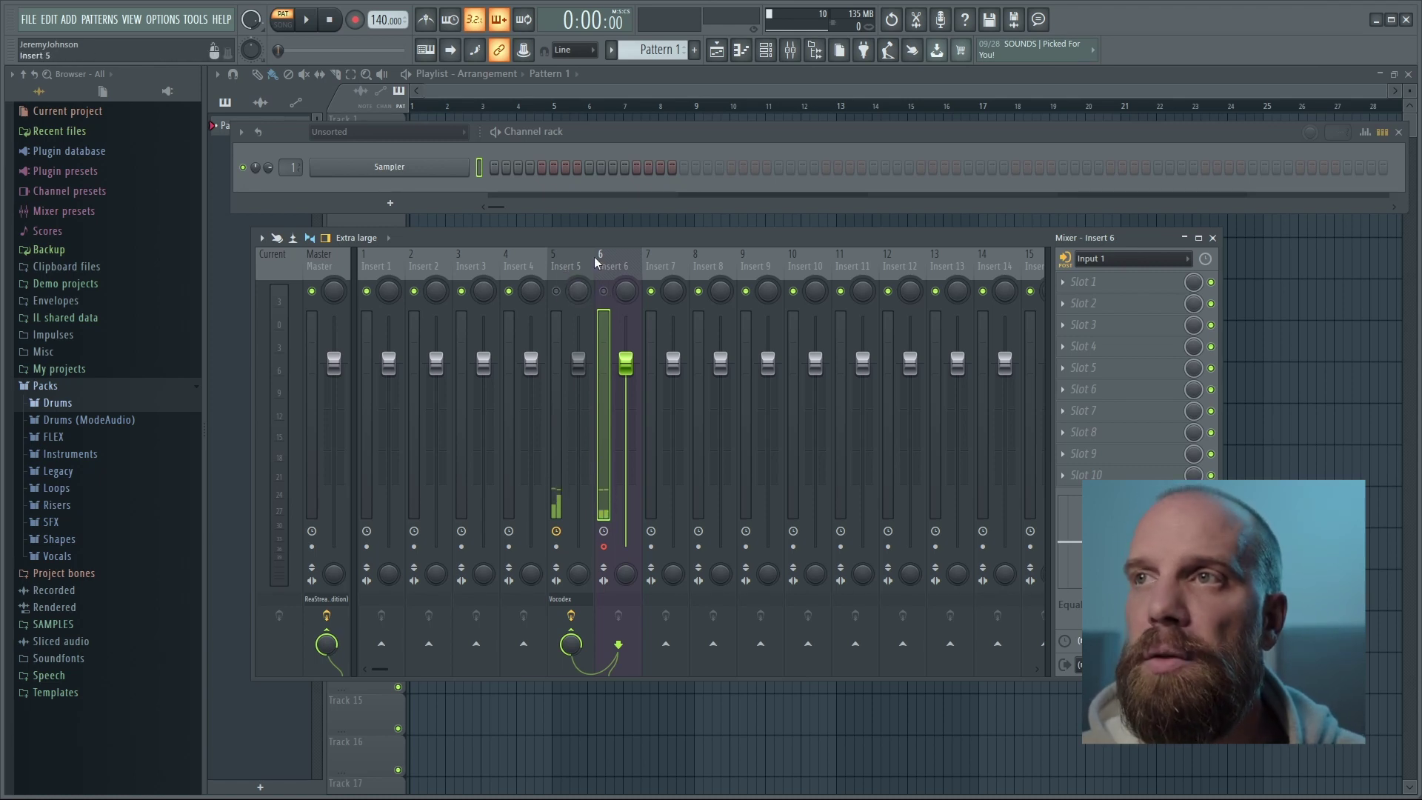
Step: Arm Insert 5 and Insert 6 for recording and toggle the mute on Insert 6
{"action": "left_click", "coordinate": [564, 276]}
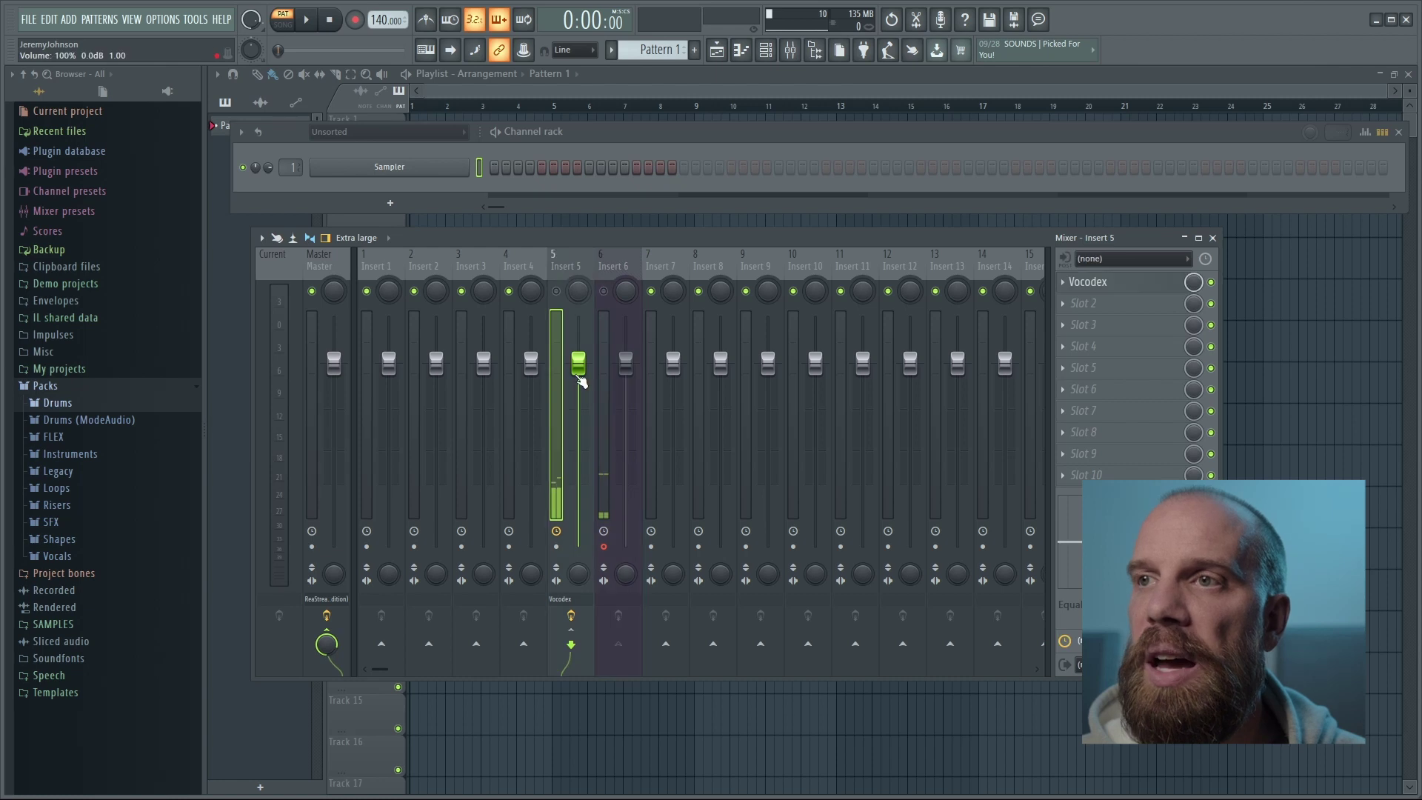
{"action": "left_click", "coordinate": [556, 546]}
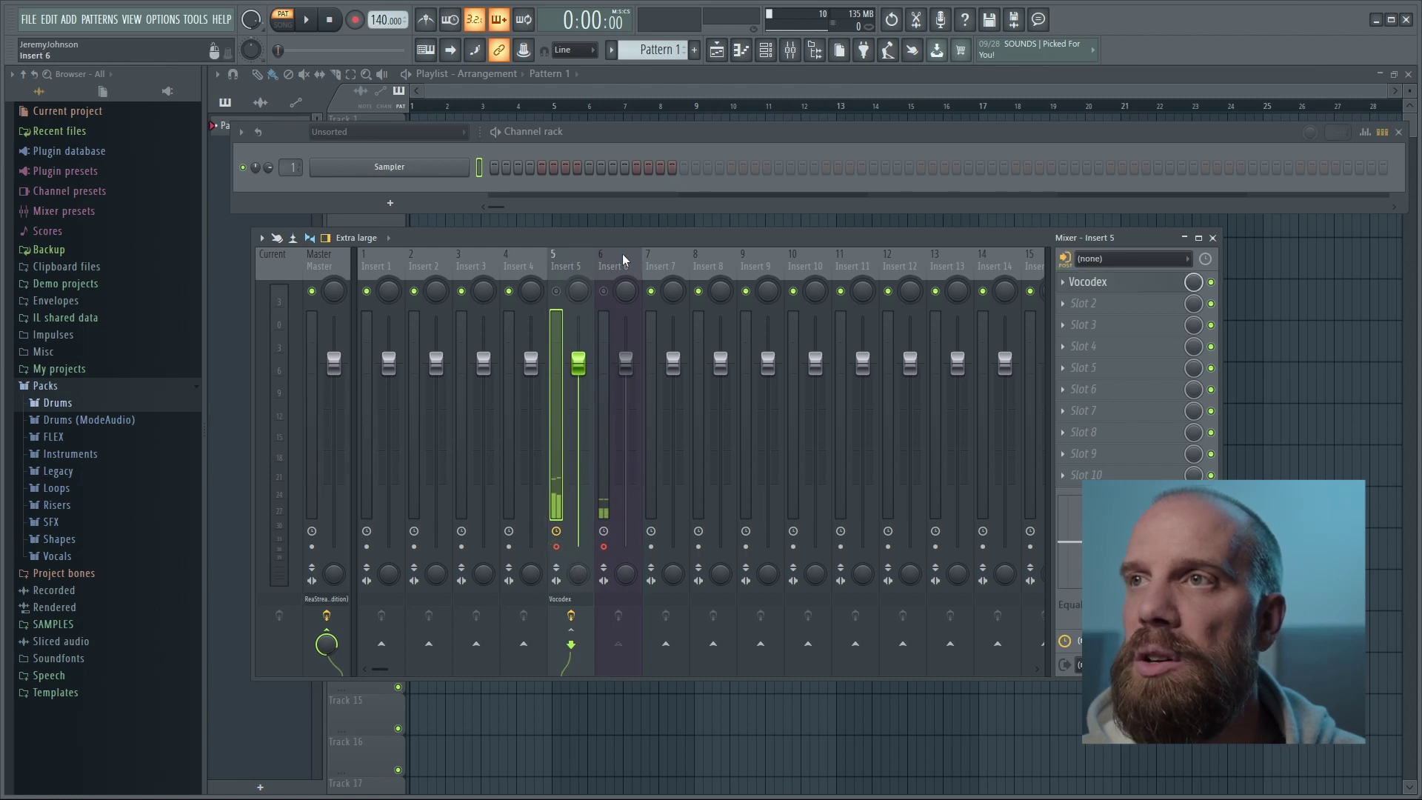
{"action": "left_click", "coordinate": [604, 548]}
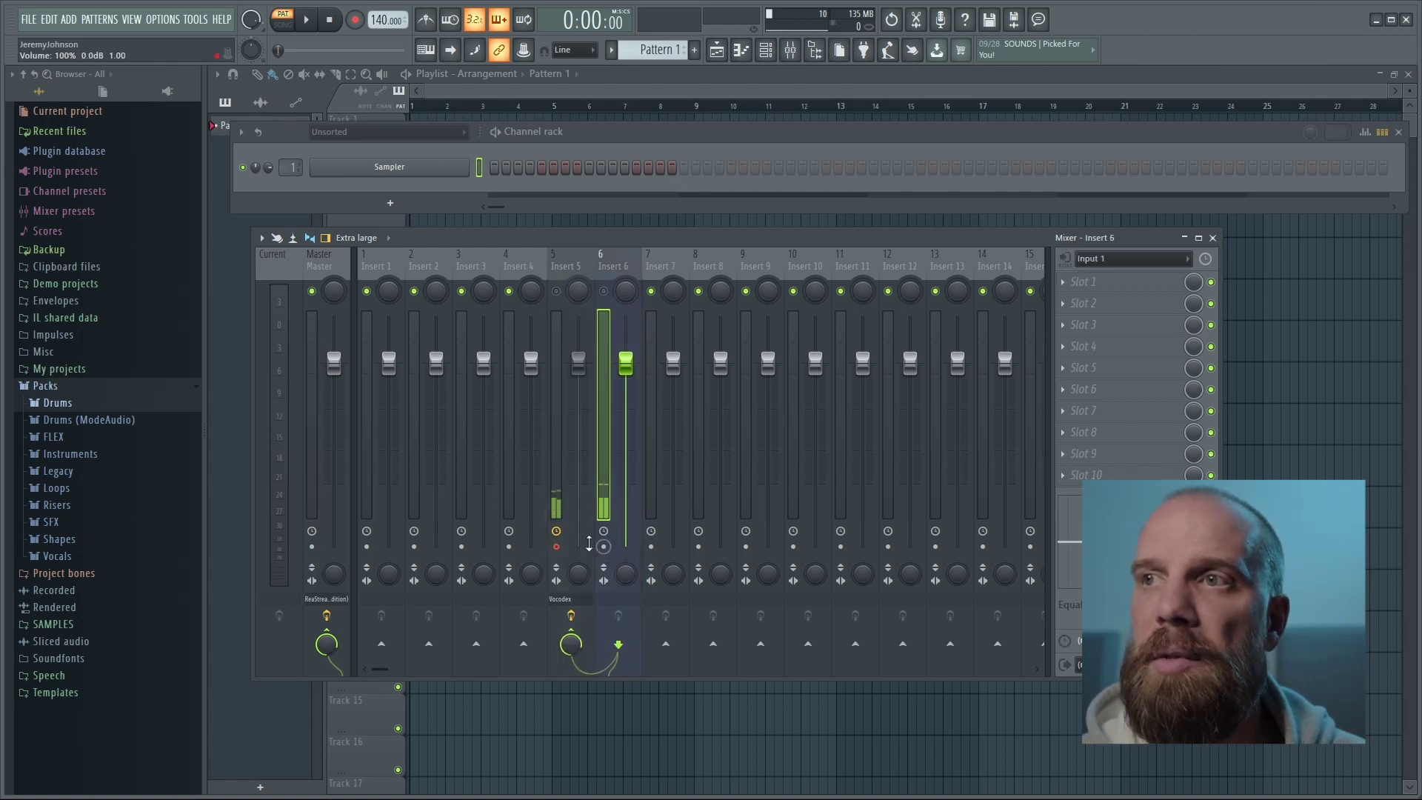
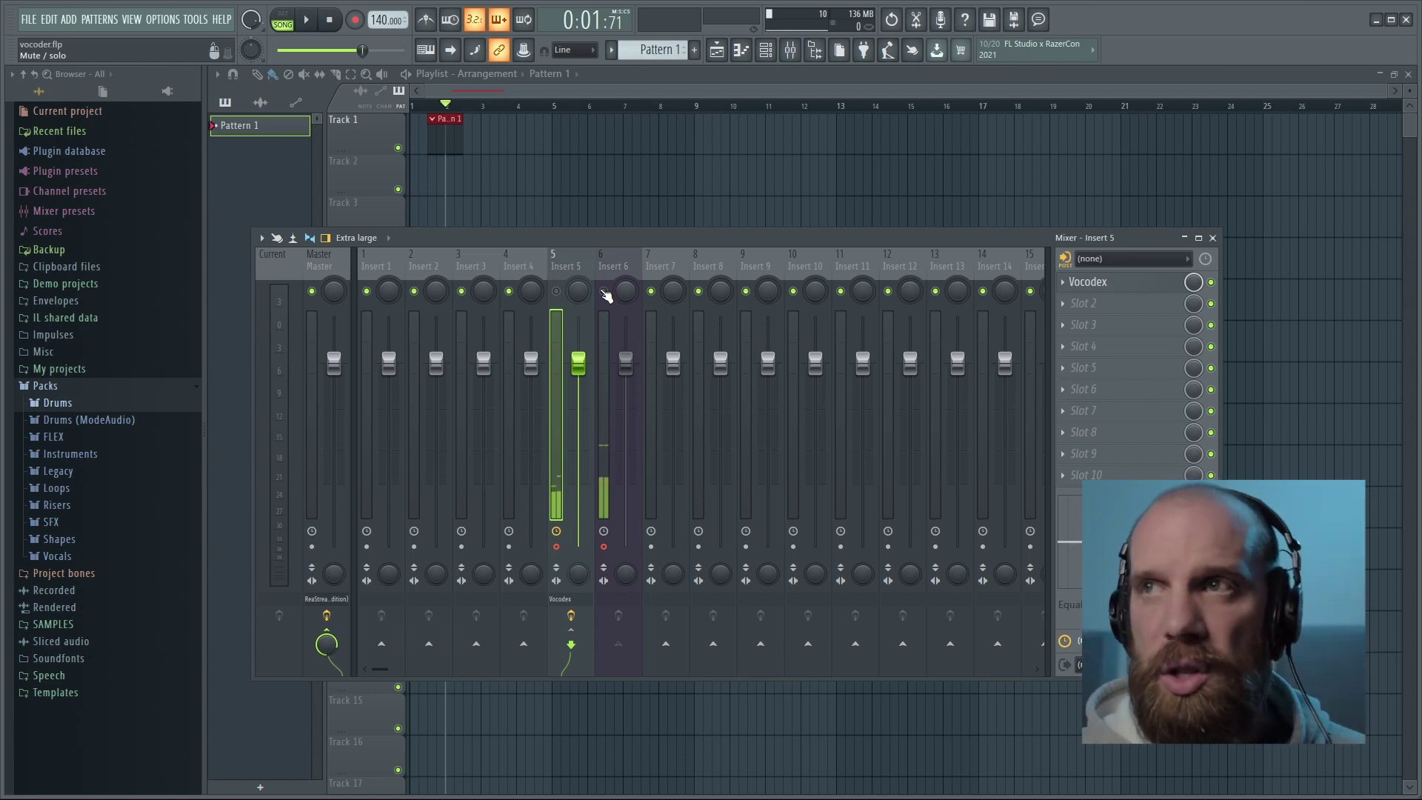
{"action": "left_click", "coordinate": [605, 291]}
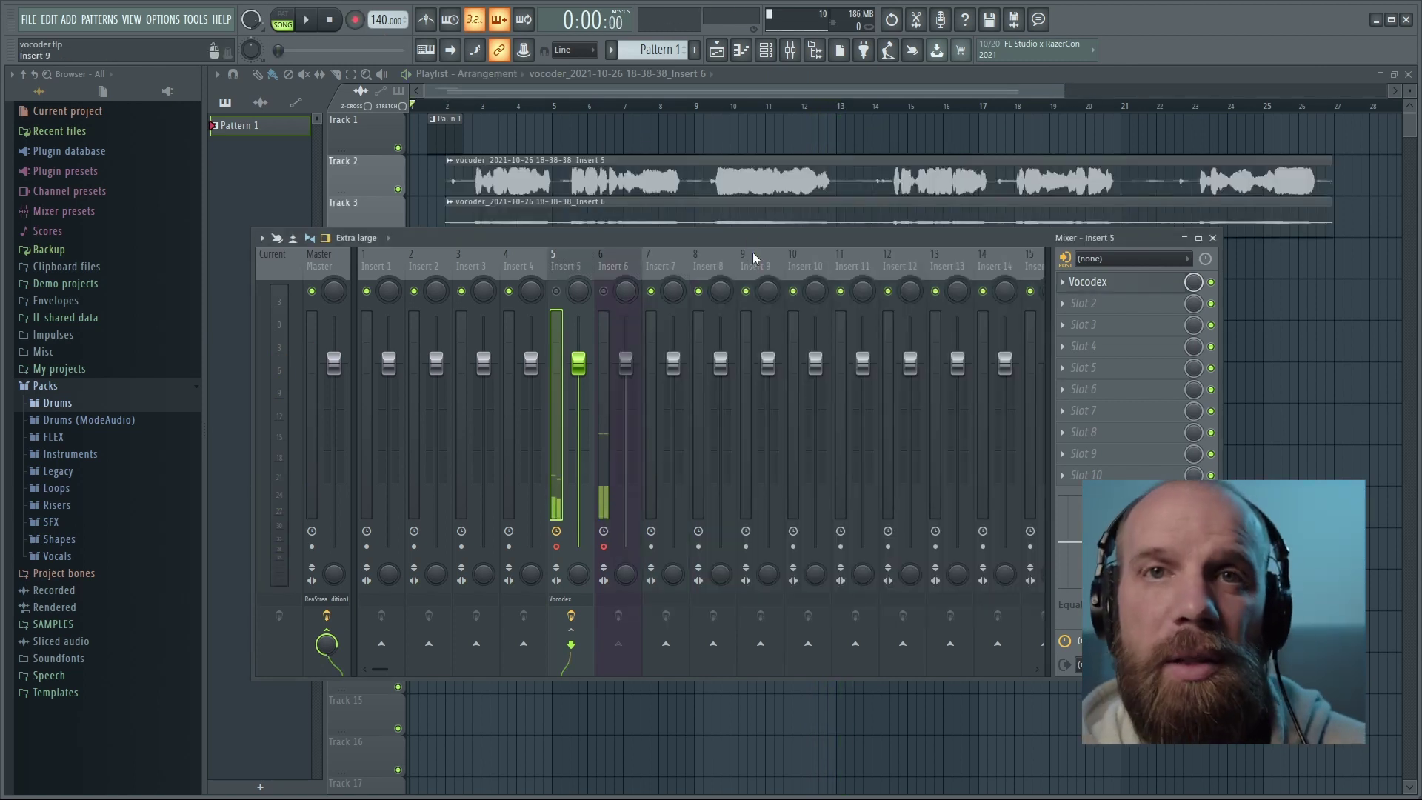
Step: Mute Track 3 in the playlist and play the vocoded recording on Track 2 from just before bar 3
{"action": "left_click", "coordinate": [671, 95]}
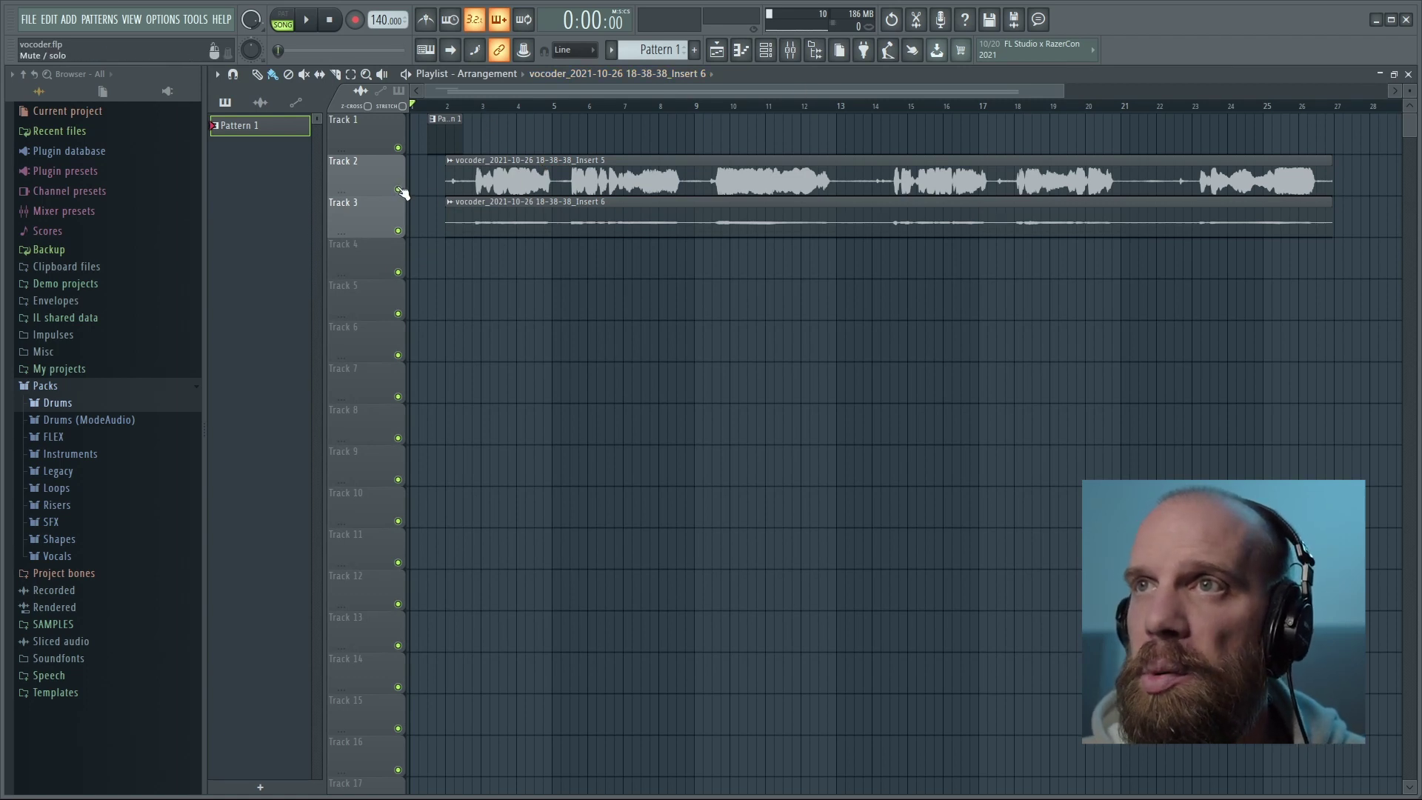
{"action": "left_click", "coordinate": [398, 231]}
{"action": "left_click", "coordinate": [472, 106]}
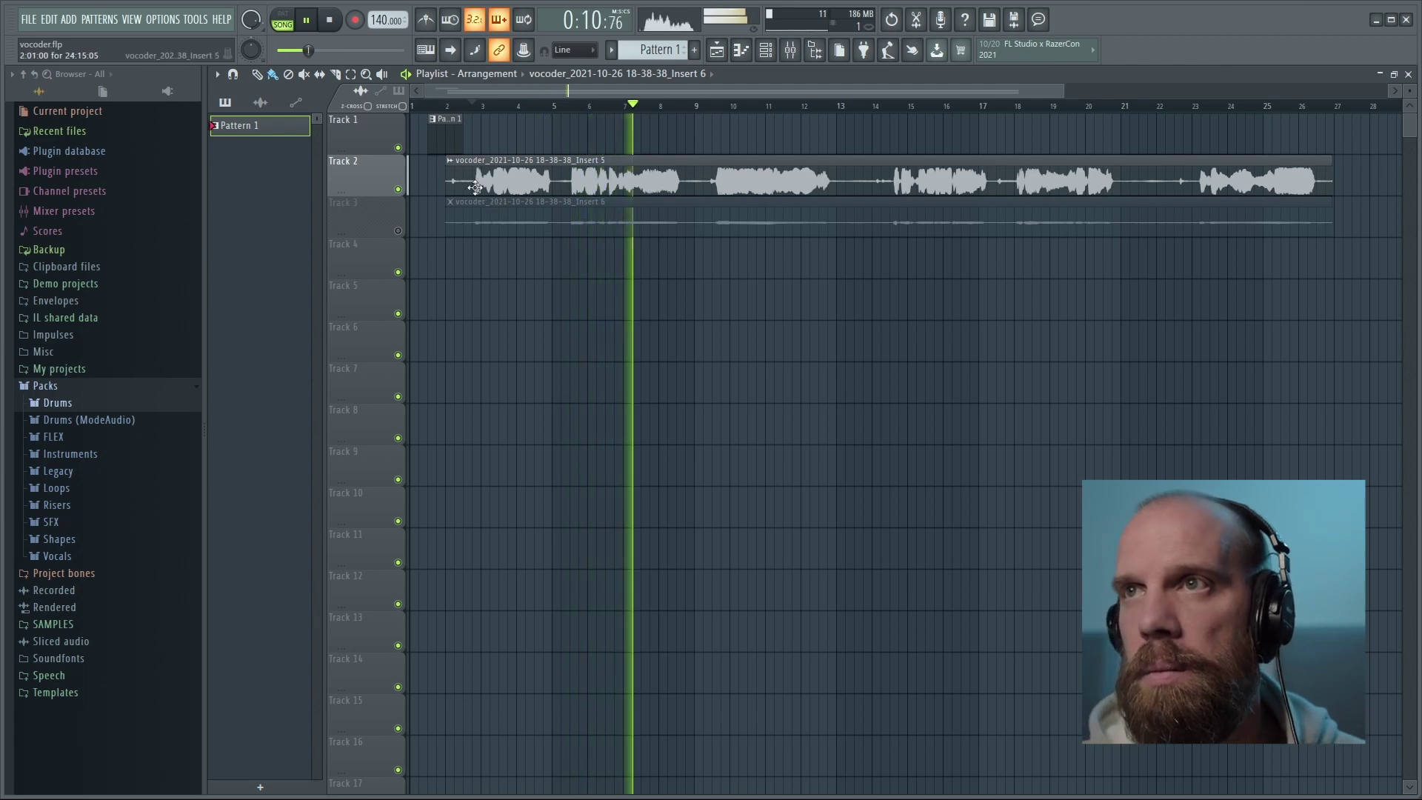
{"action": "key", "text": "space"}
Step: Play the dry recording on Track 3 alone with Track 2 muted, and unmute both tracks
{"action": "left_click", "coordinate": [398, 230]}
{"action": "left_click", "coordinate": [398, 189]}
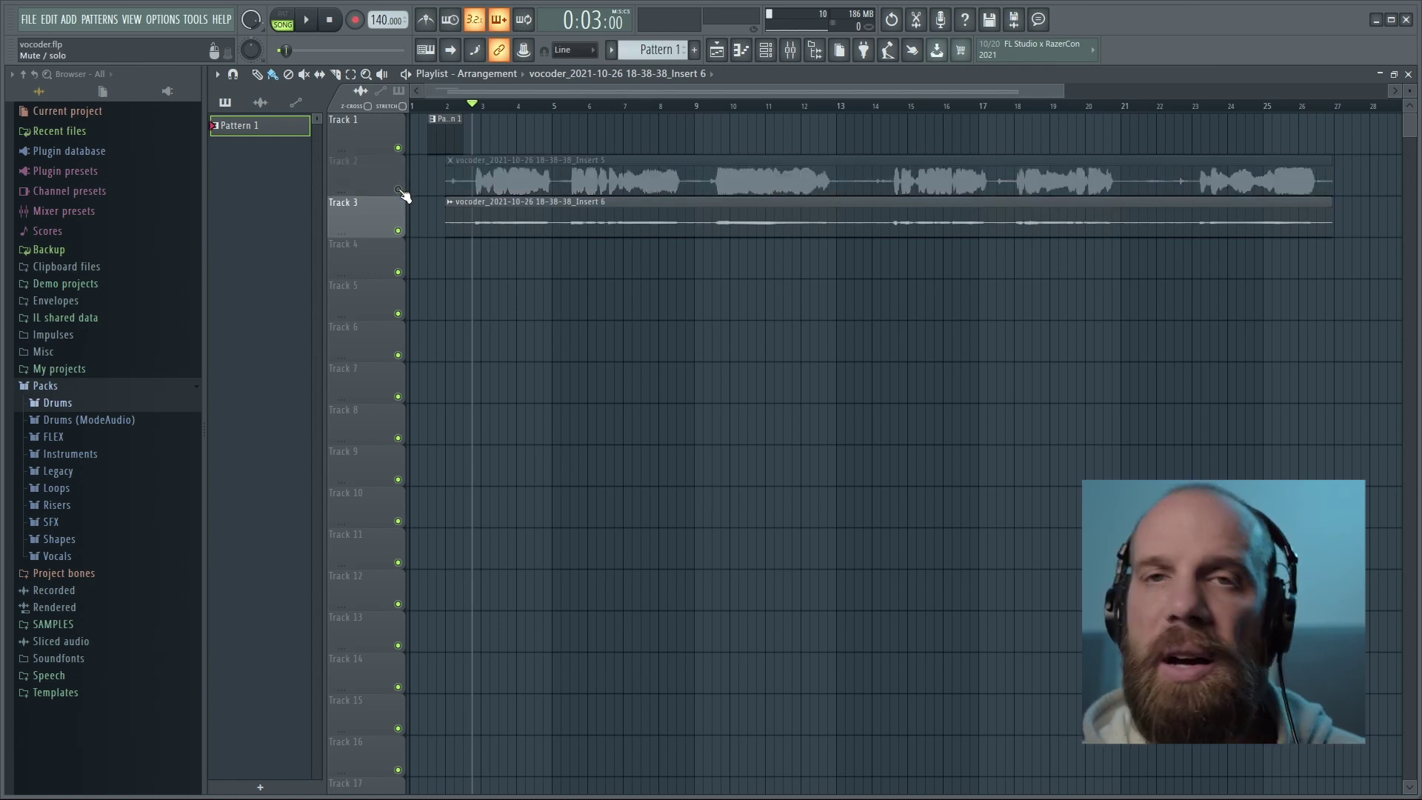
{"action": "key", "text": "space"}
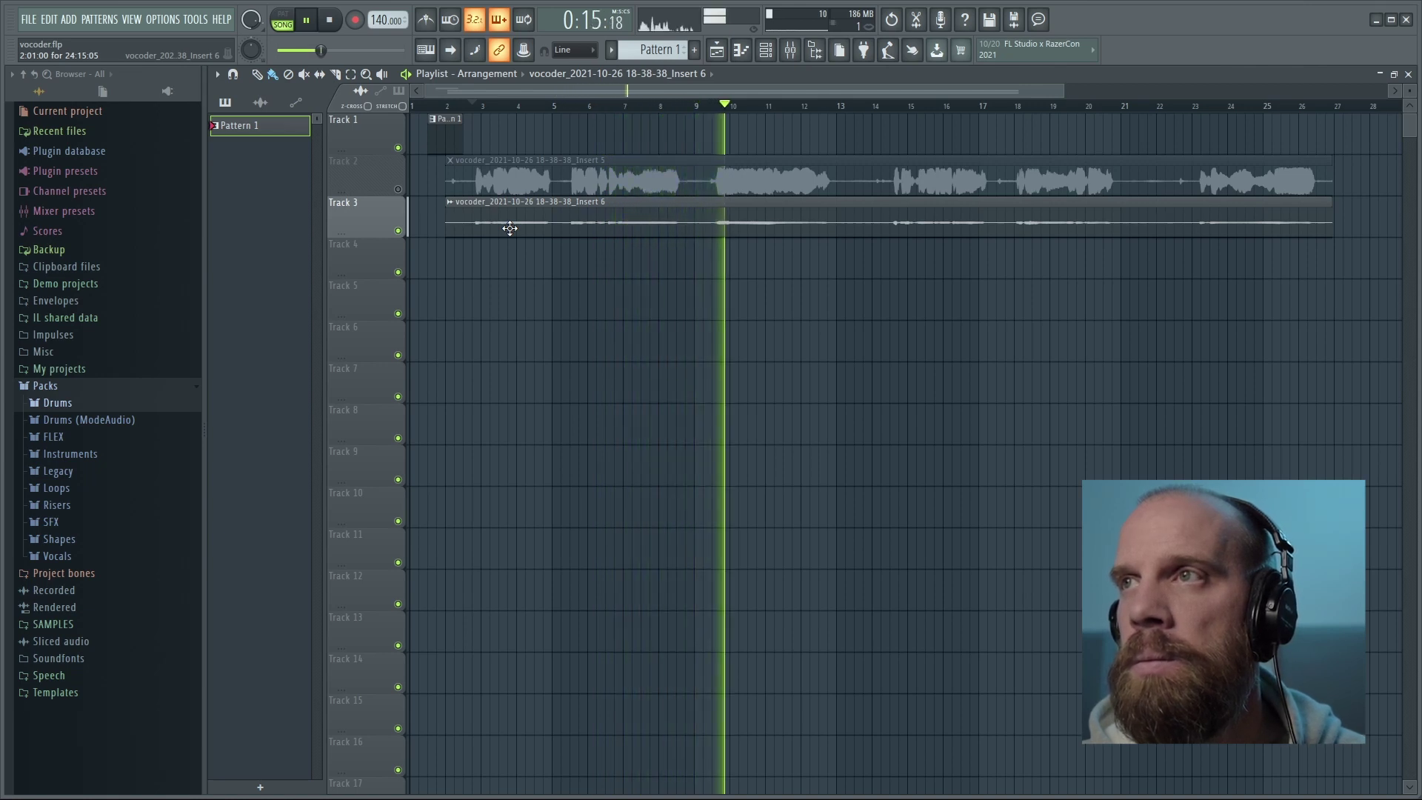
{"action": "left_click", "coordinate": [399, 190]}
{"action": "key", "text": "space"}
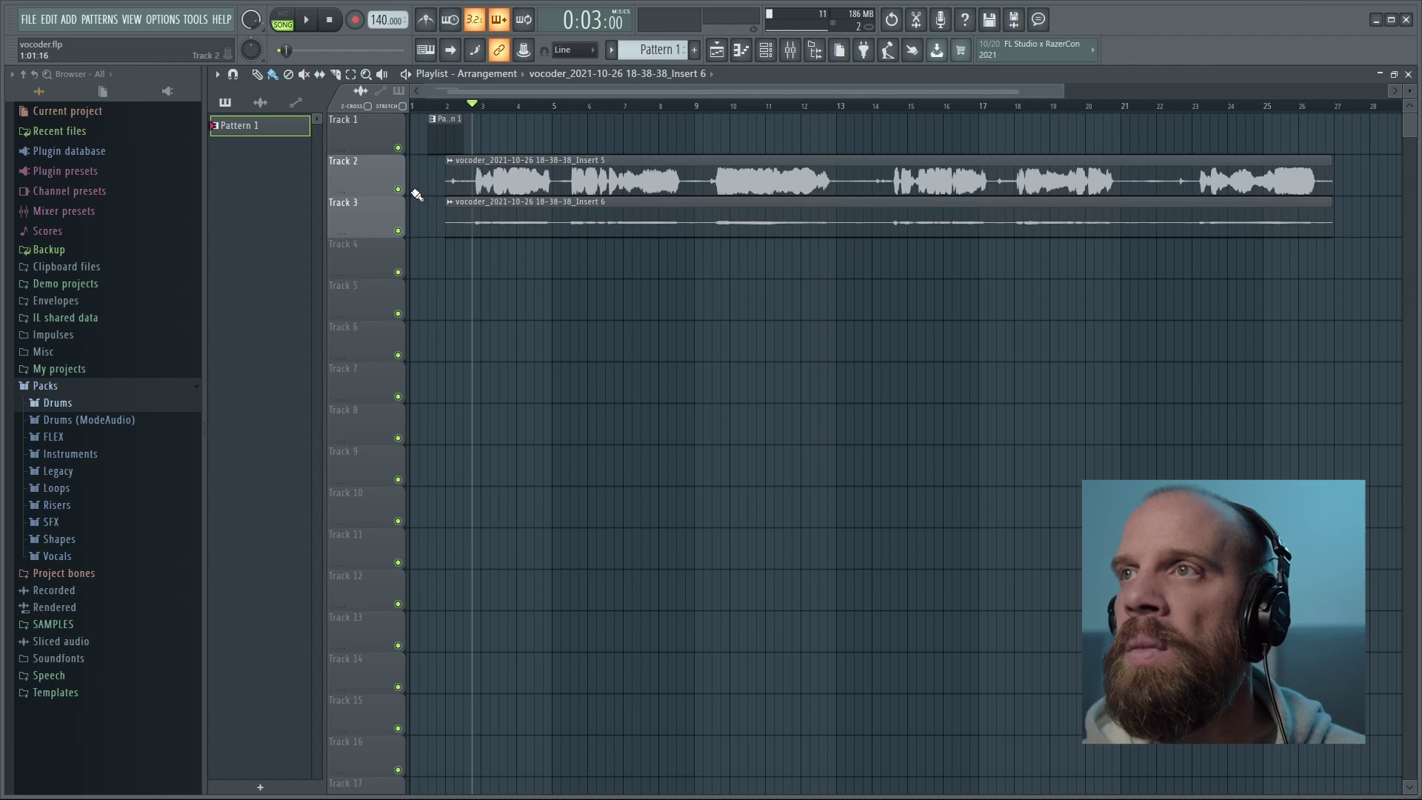